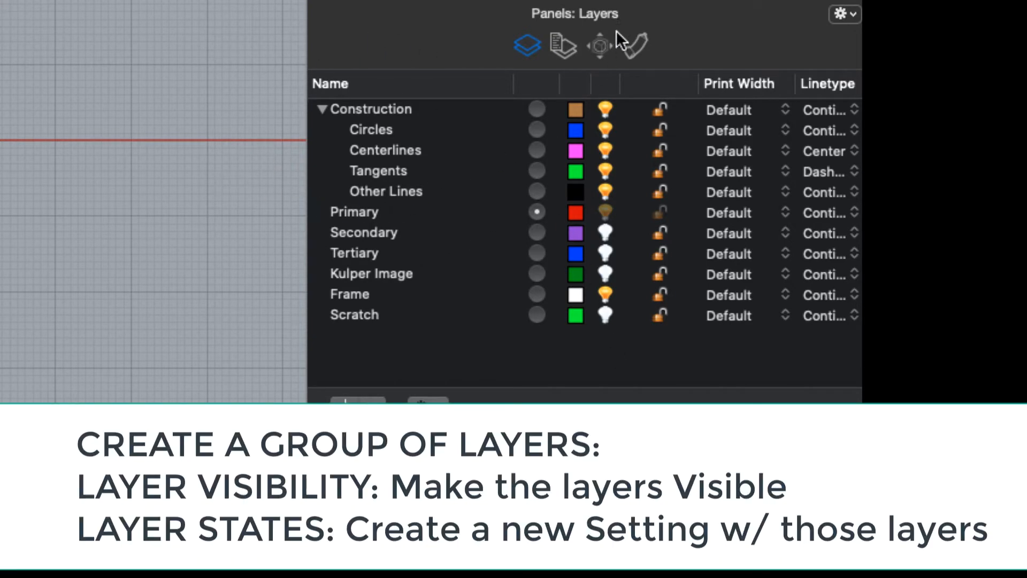
- Save the current layer settings as a new layer state named Construction
left_click(561, 48)
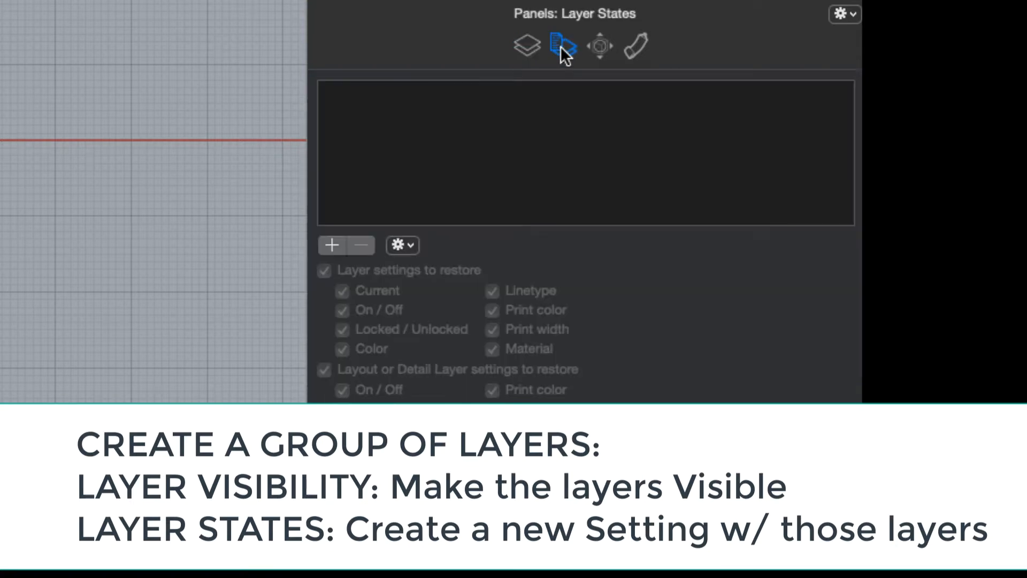
left_click(527, 46)
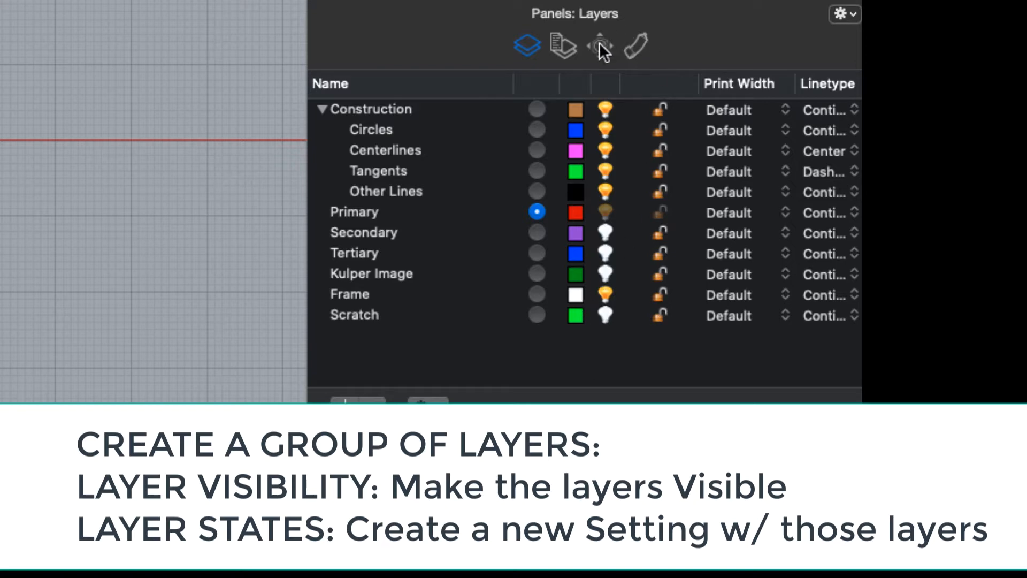
left_click(563, 46)
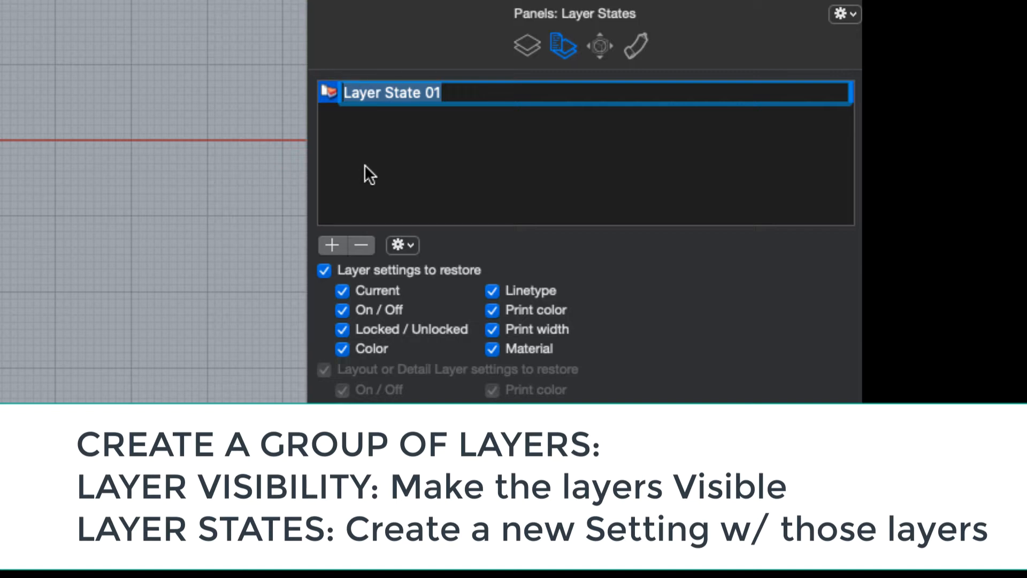
type("Construction")
key("Return")
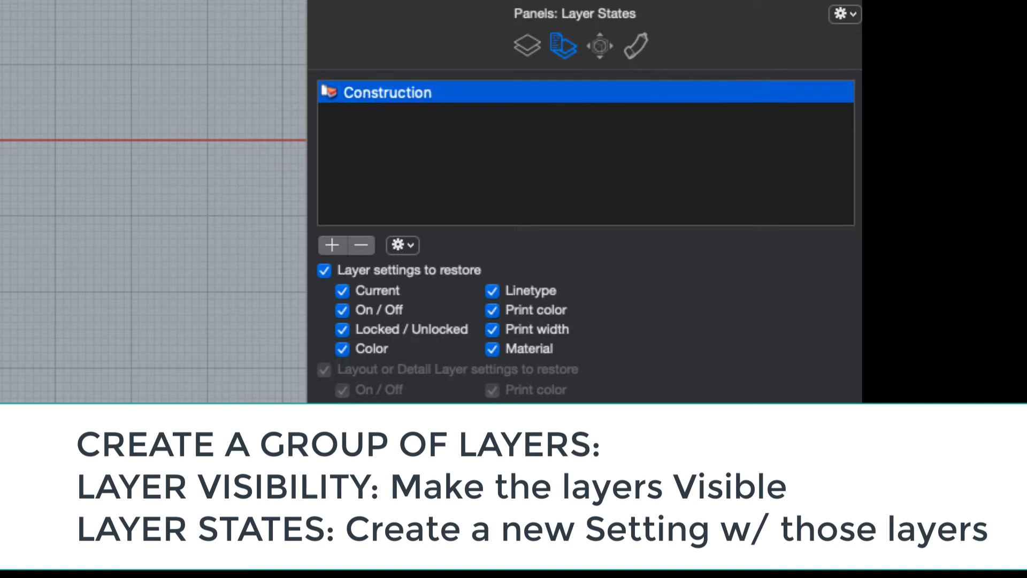
- Turn on the Secondary, Tertiary, Kulper Image and Scratch layers and restore the Construction layer state
left_click(526, 46)
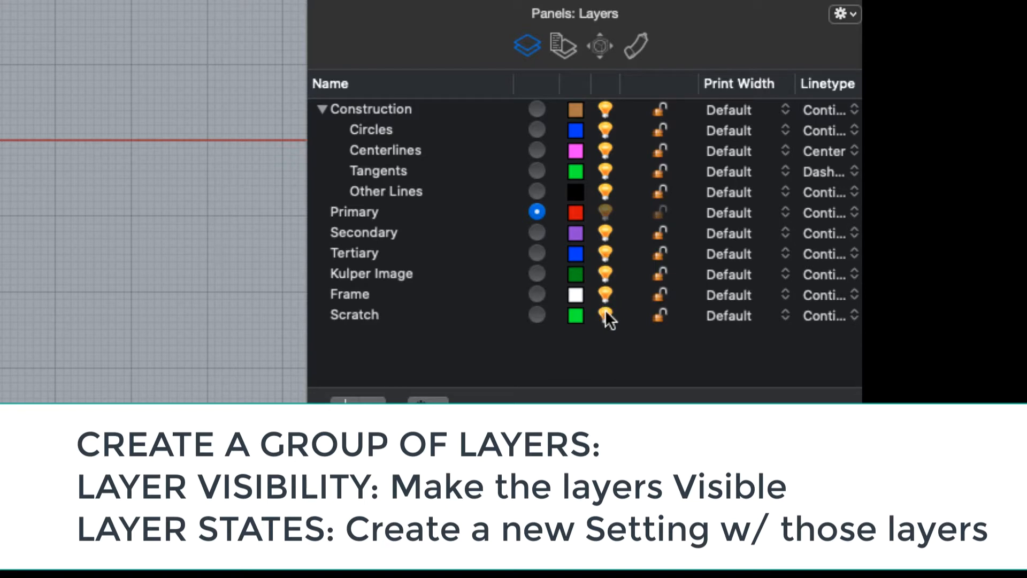
left_click(568, 47)
left_click(410, 97)
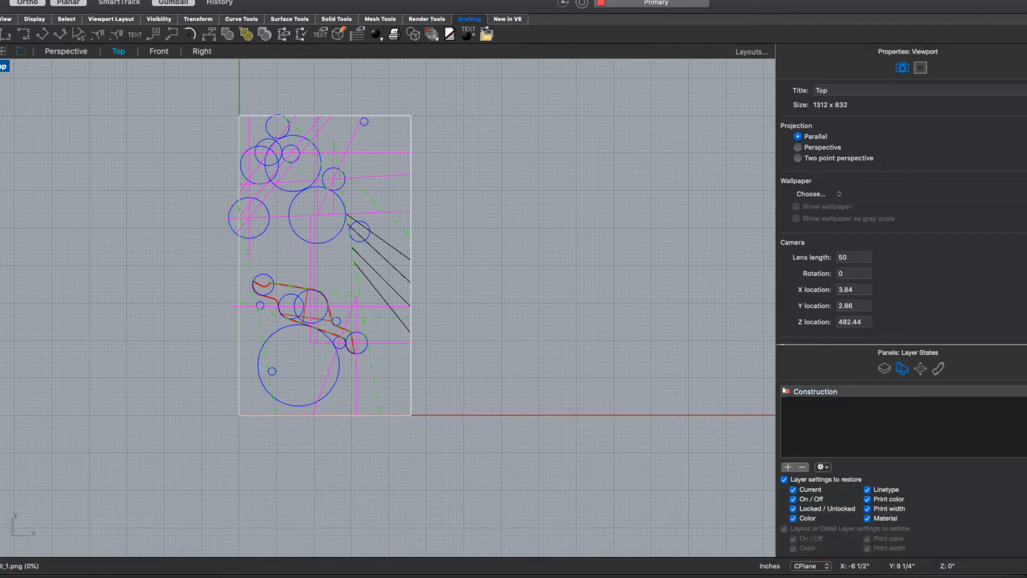
- Create a Letter (8.5" x 11") portrait layout named Page 1 with one detail, and move its window fully into view
type("layout")
key("Return")
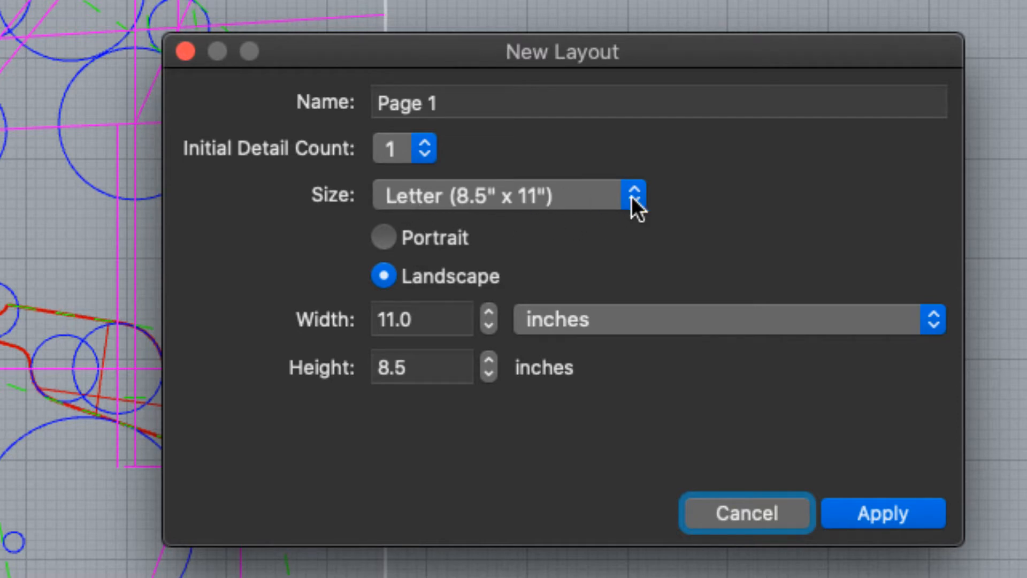
left_click(377, 239)
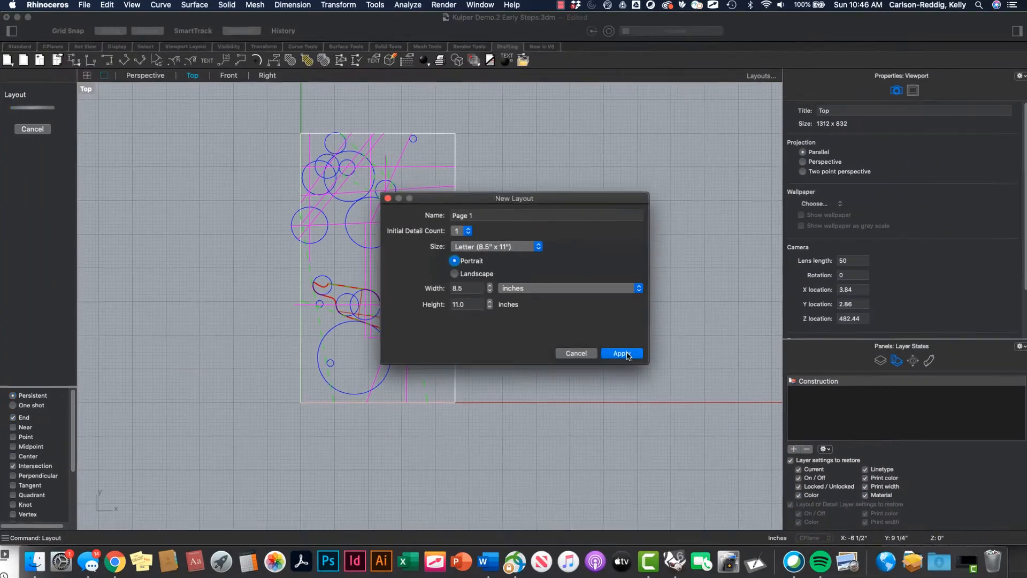
left_click(931, 522)
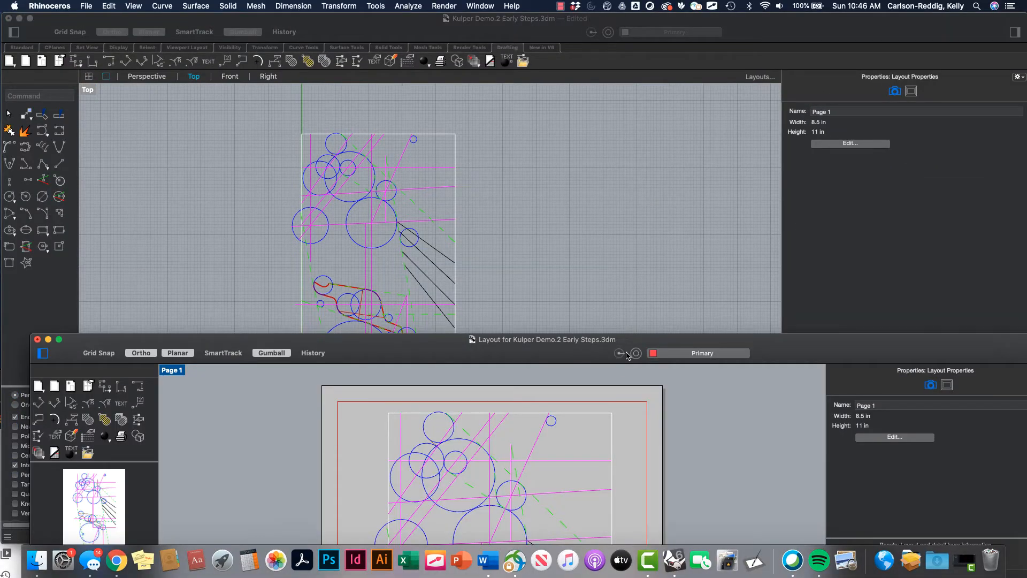
double_click(581, 340)
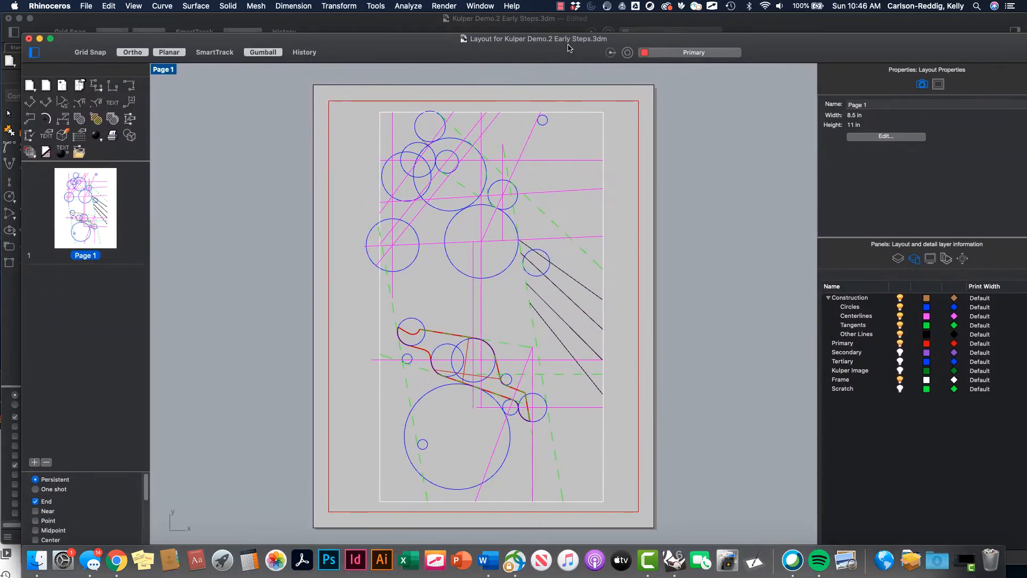
double_click(568, 48)
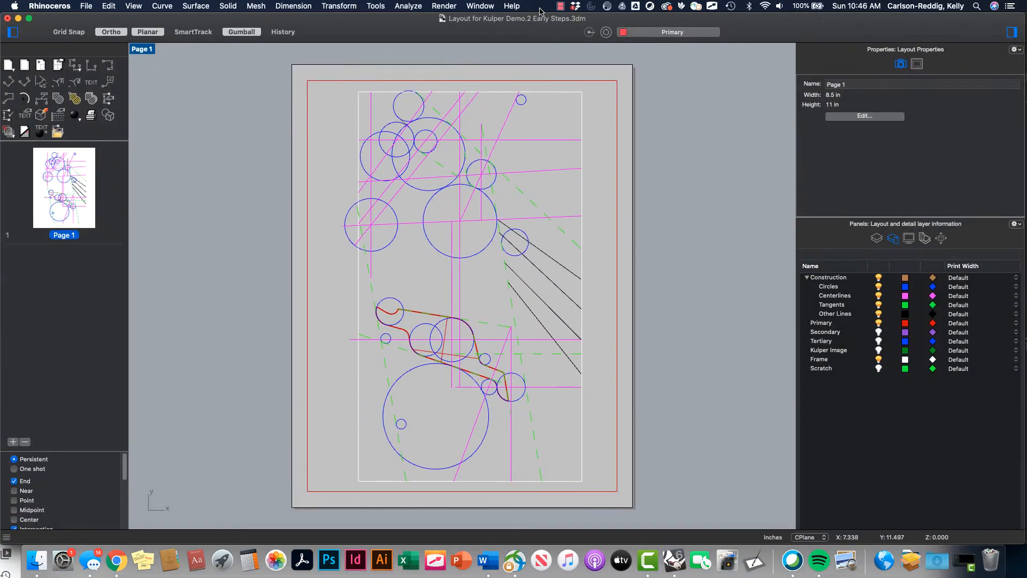
left_click_drag(539, 19, 501, 9)
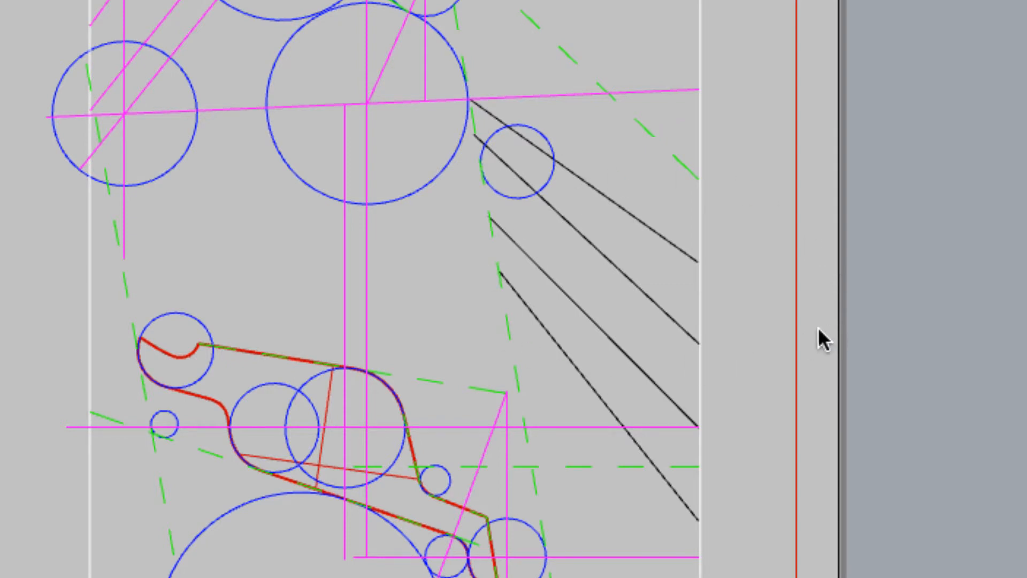
- Set the scale of the Page 1 detail to 1 inch on page equals 1 inch in model
left_click(795, 346)
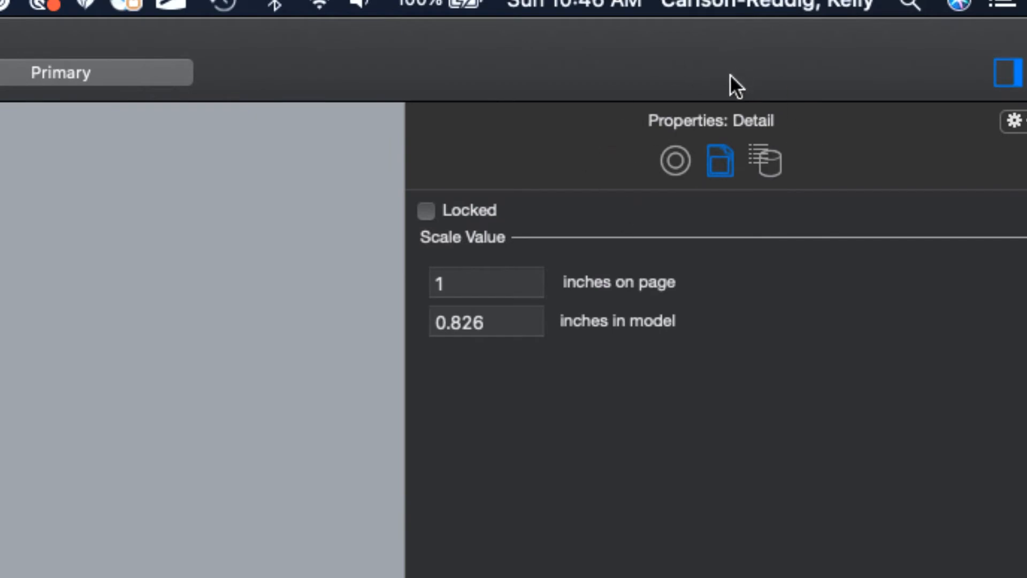
left_click_drag(374, 30, 342, 28)
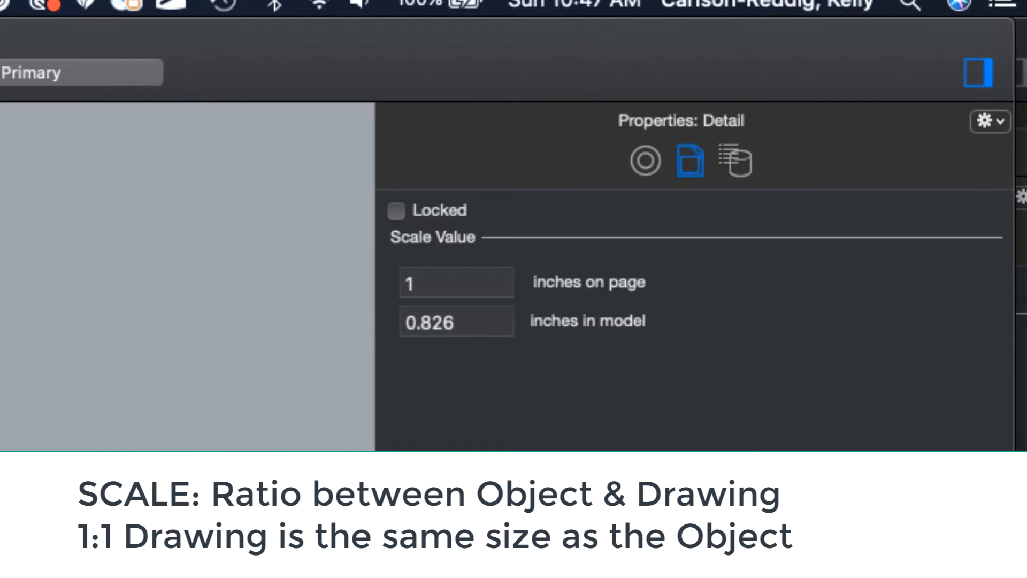
double_click(458, 331)
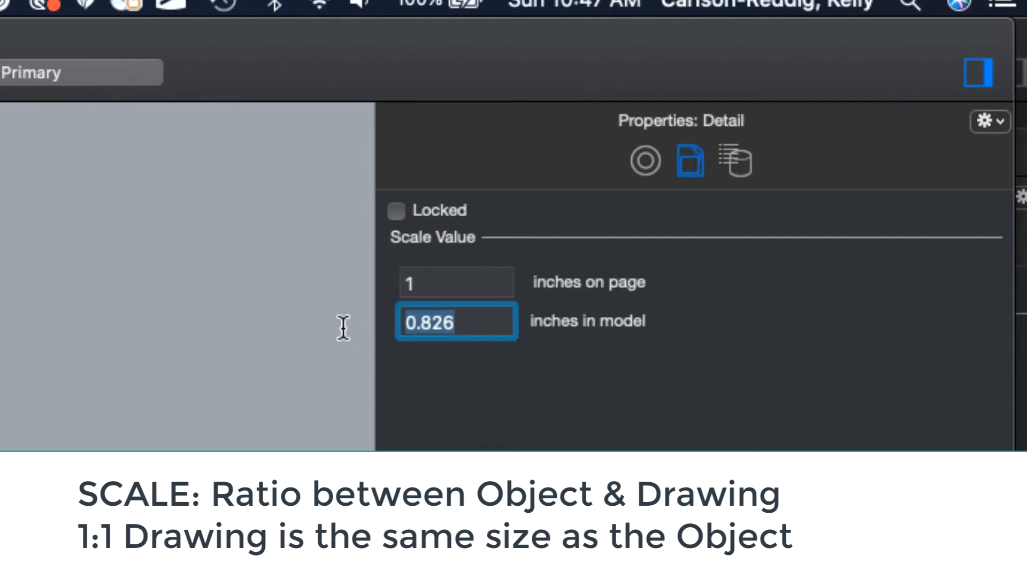
type("1")
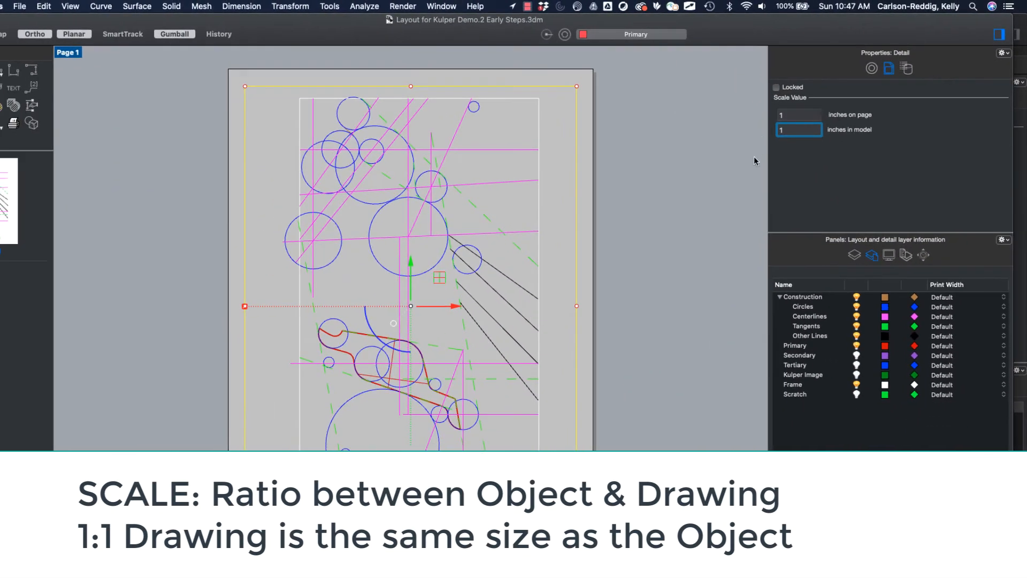
key("Return")
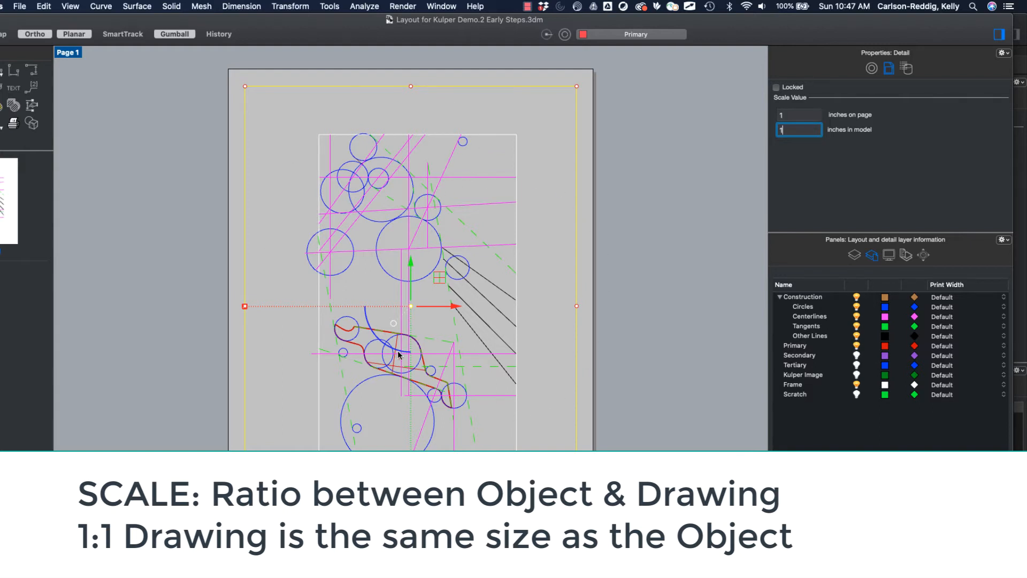
- Activate the detail view and reposition the drawing toward the upper left of its frame
mouse_move(549, 284)
right_mouse_down()
mouse_move(521, 266)
mouse_move(534, 286)
mouse_move(447, 287)
mouse_move(543, 286)
mouse_move(464, 296)
mouse_move(546, 296)
mouse_move(507, 298)
mouse_move(481, 326)
mouse_move(551, 307)
mouse_move(527, 231)
mouse_move(465, 246)
mouse_move(472, 286)
mouse_move(511, 277)
mouse_move(511, 264)
mouse_move(478, 261)
right_mouse_up()
right_click(534, 285)
double_click(529, 291)
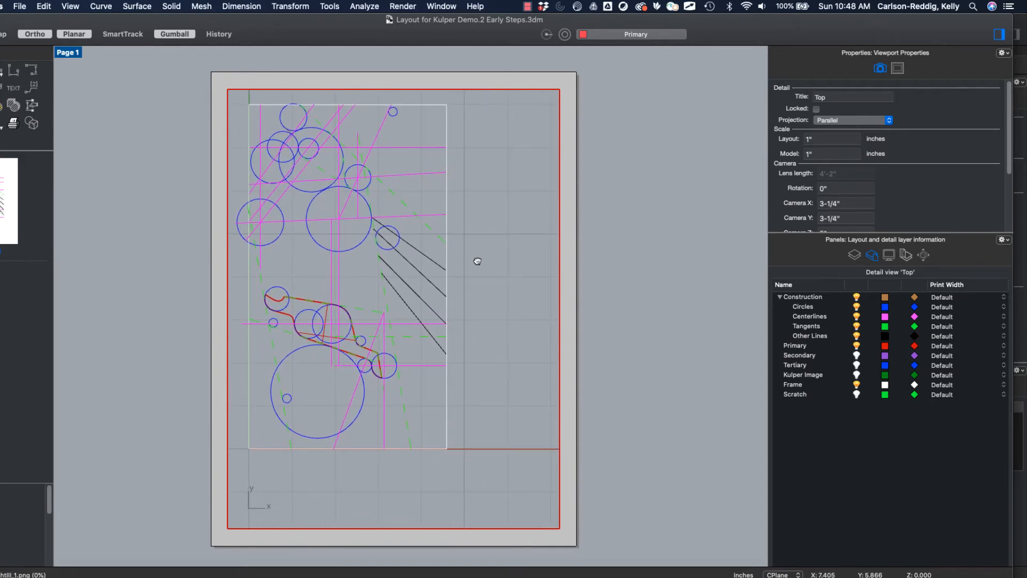
- Leave the detail view, select the detail's frame and lock its properties
double_click(566, 247)
left_click(558, 247)
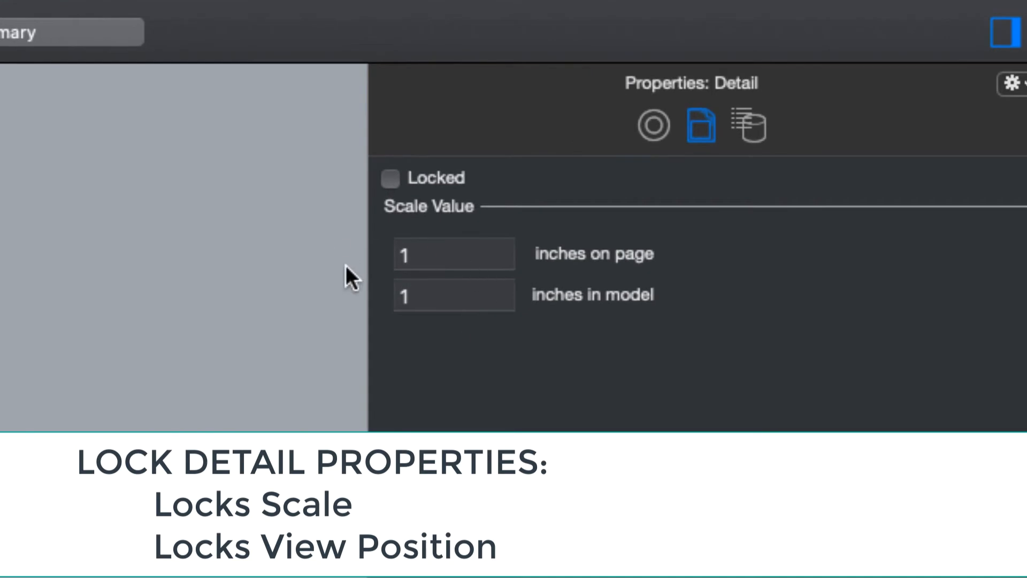
left_click(390, 178)
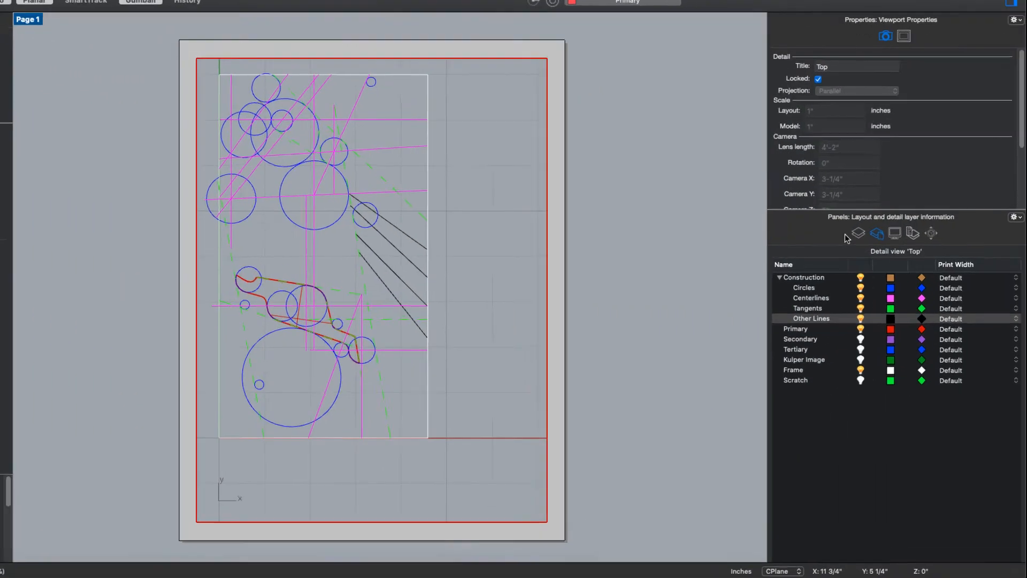
- Compare the model layers with the layout and detail layer information
left_click(885, 238)
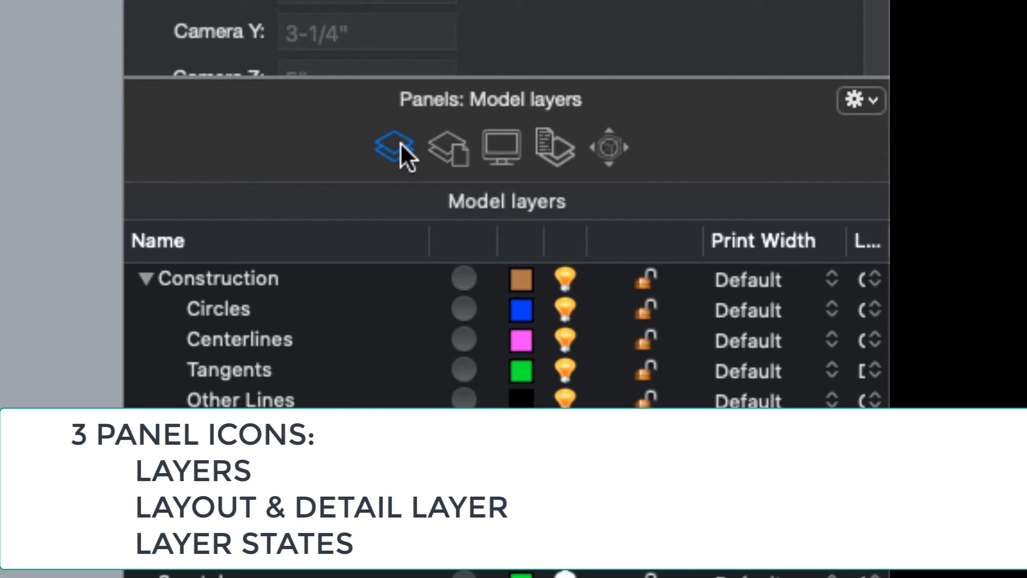
left_click(455, 150)
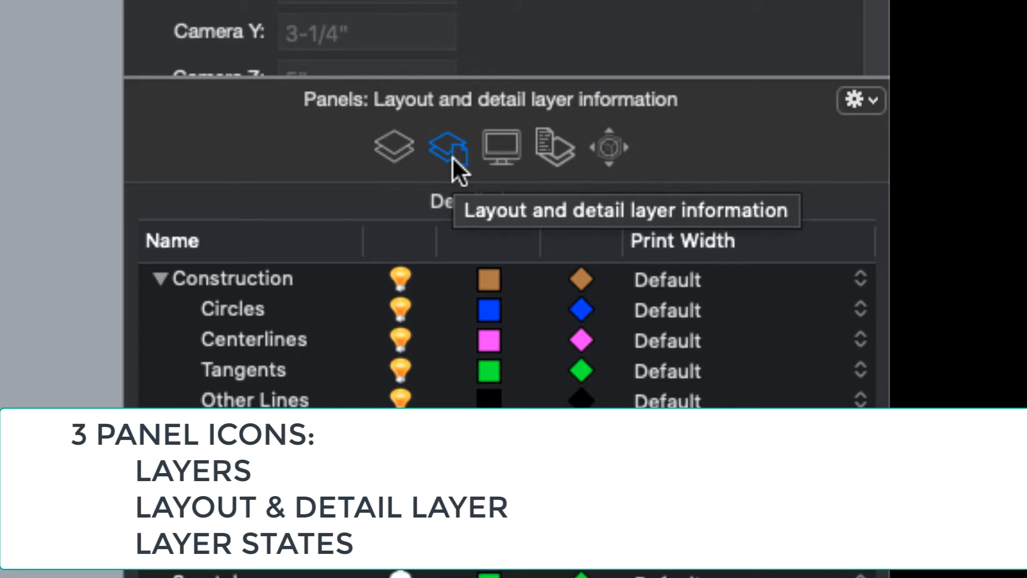
left_click(397, 150)
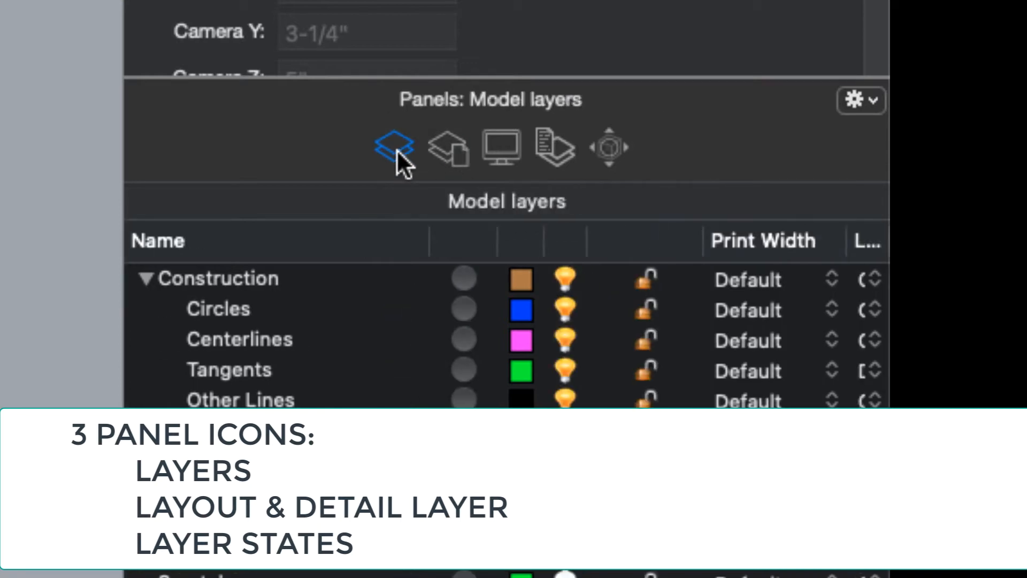
left_click(451, 151)
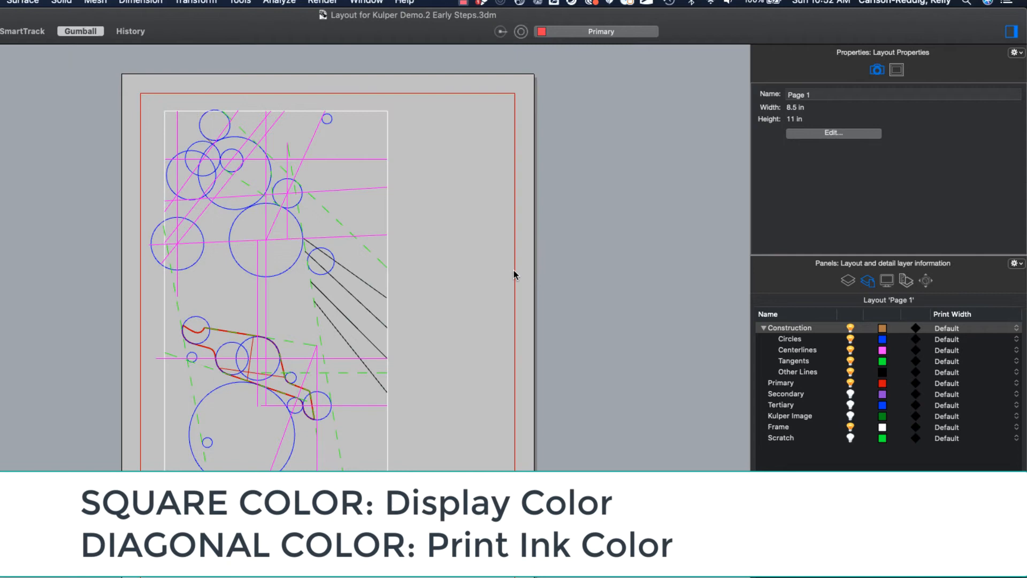
- Activate the Top detail and set the print color of all its layers to Black
left_click(514, 274)
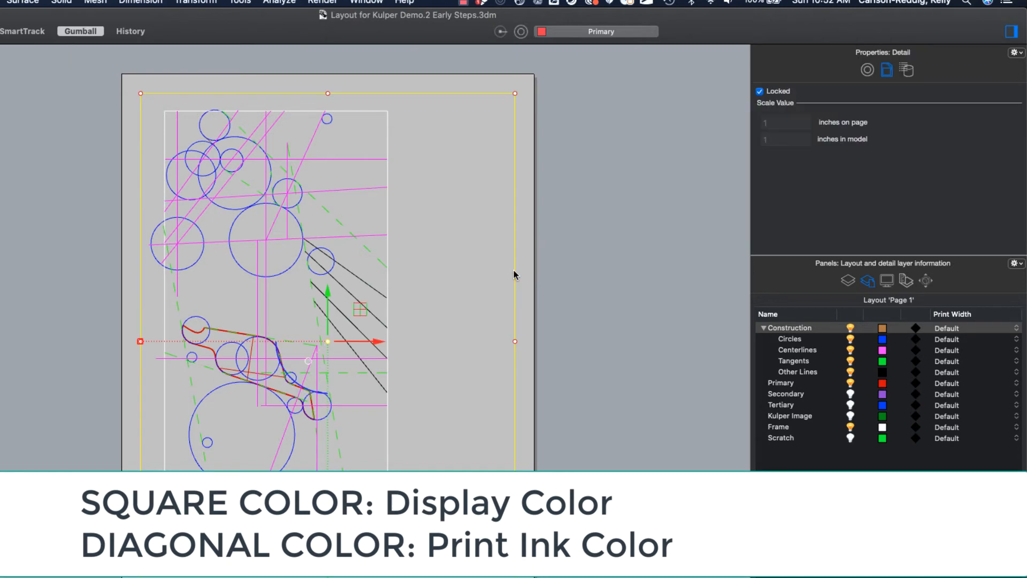
double_click(472, 274)
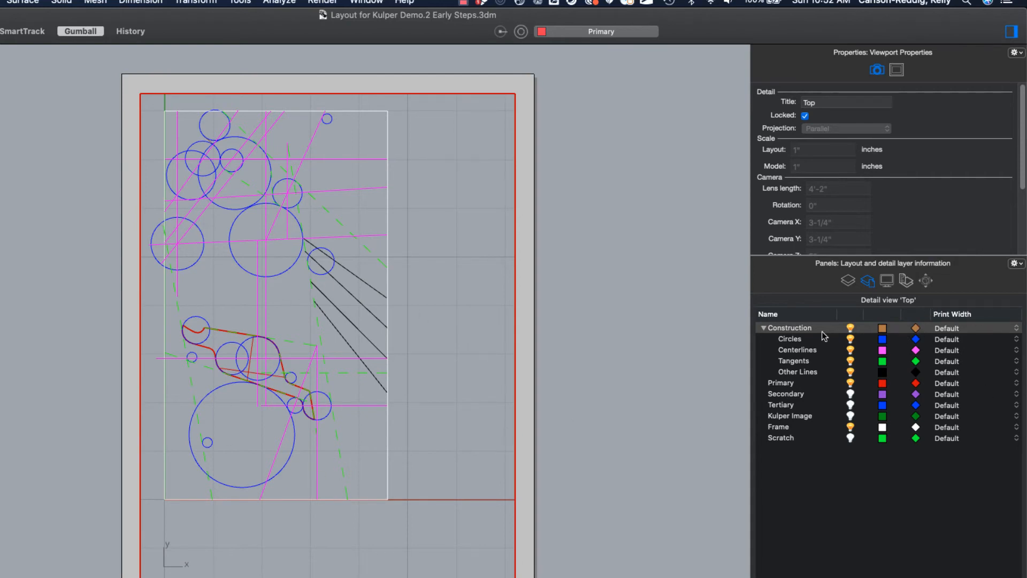
left_click(812, 439, "shift")
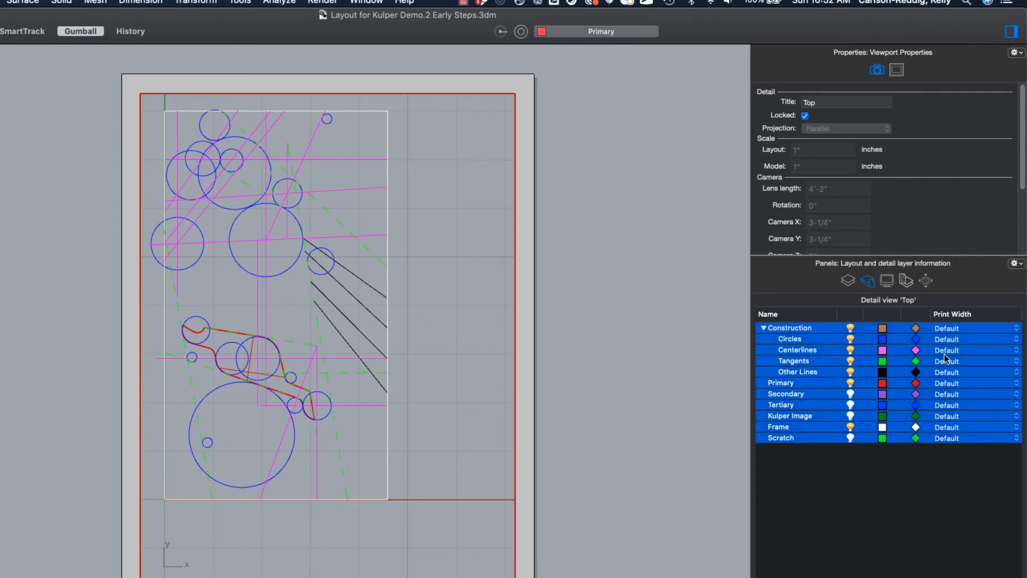
left_click(916, 329)
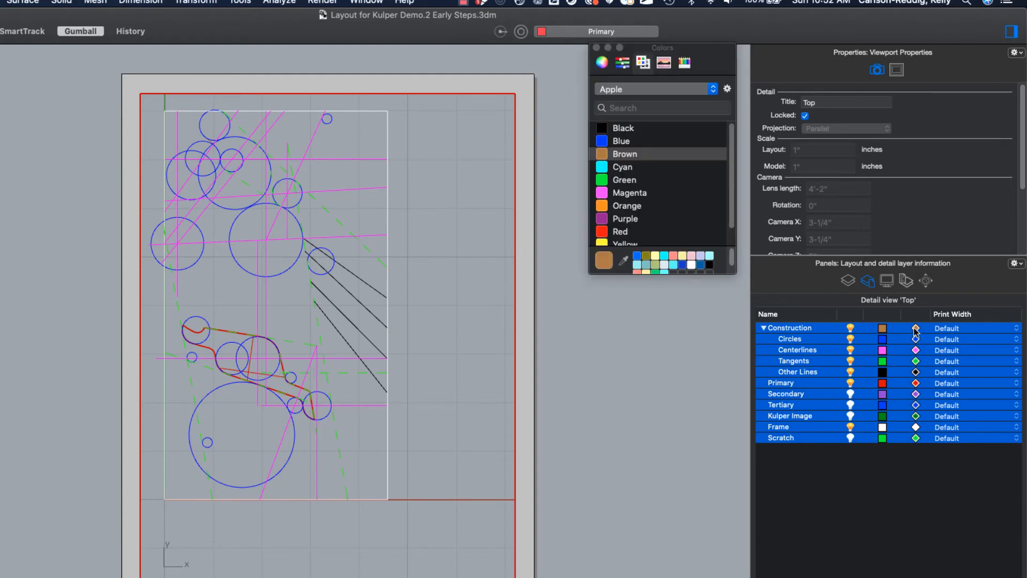
left_click(615, 130)
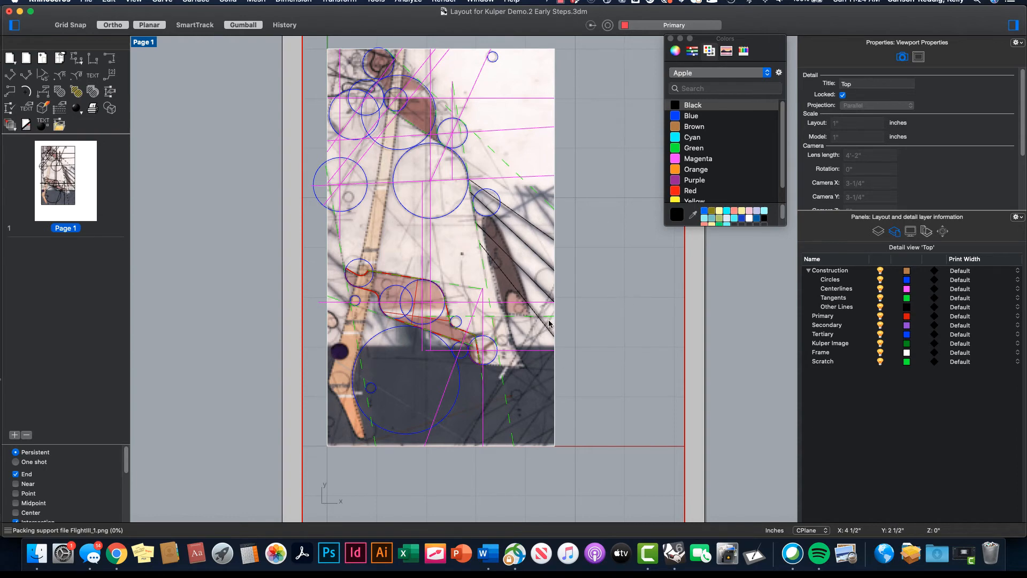
- Compare the model layers with the Top detail's layers, and turn off the Kulper Image layer in that detail
left_click(878, 231)
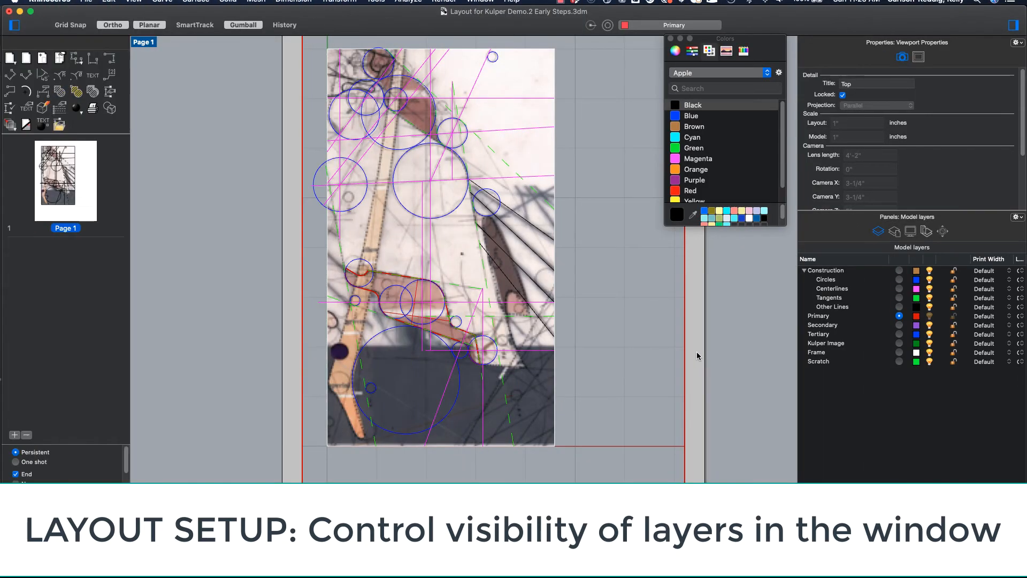
left_click(685, 361)
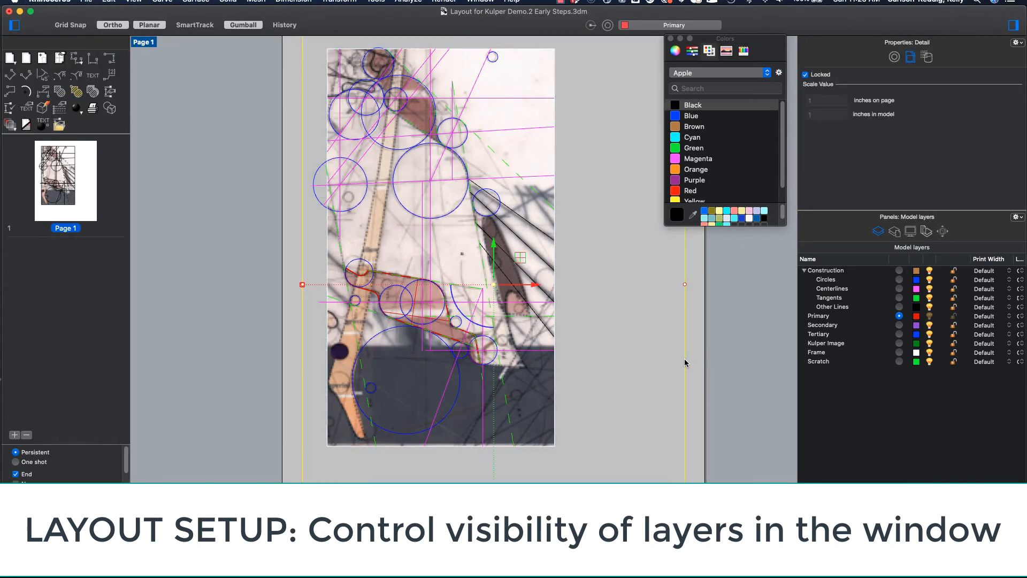
left_click(616, 348)
double_click(615, 348)
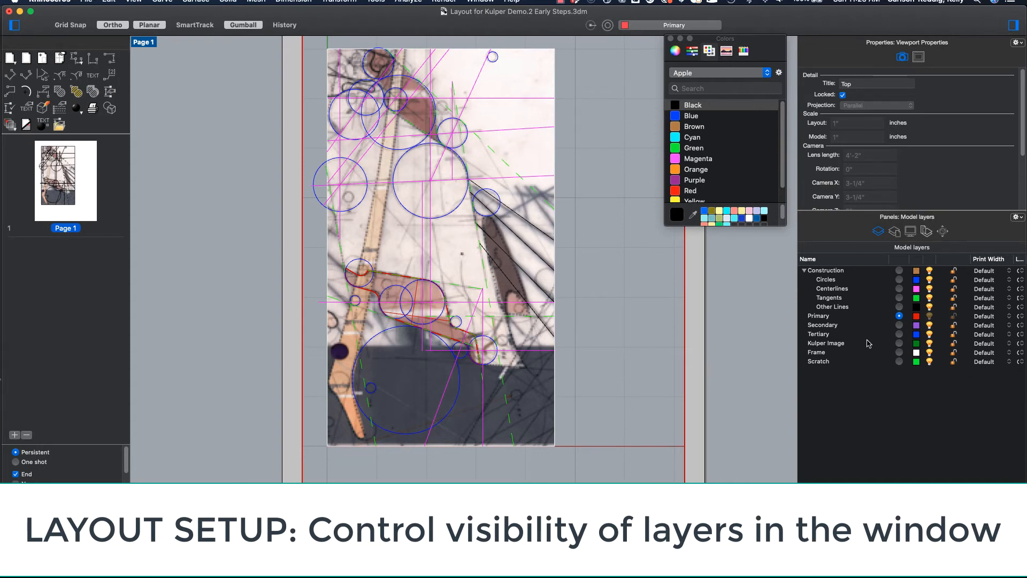
left_click(894, 231)
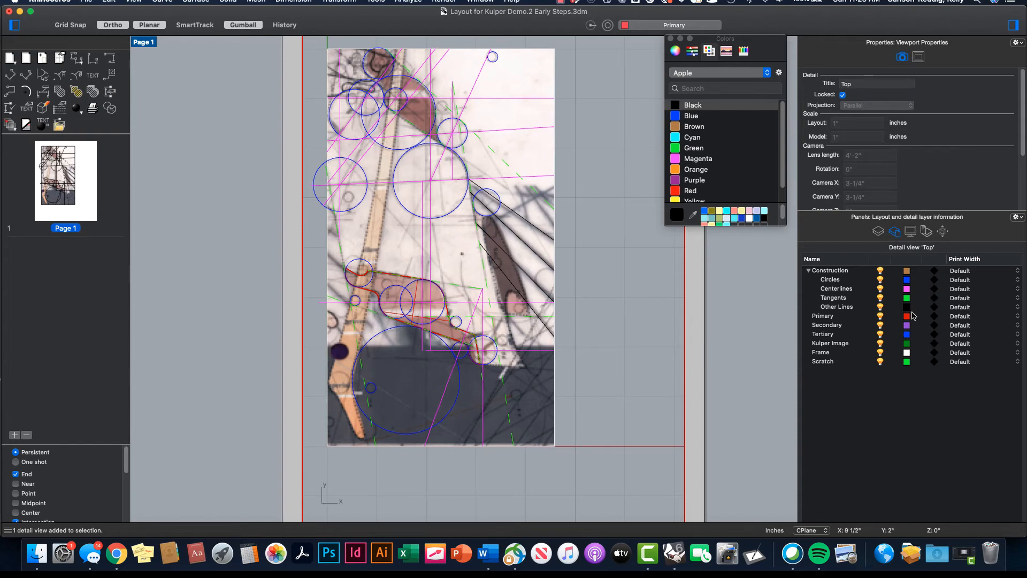
left_click(896, 232)
left_click(895, 232)
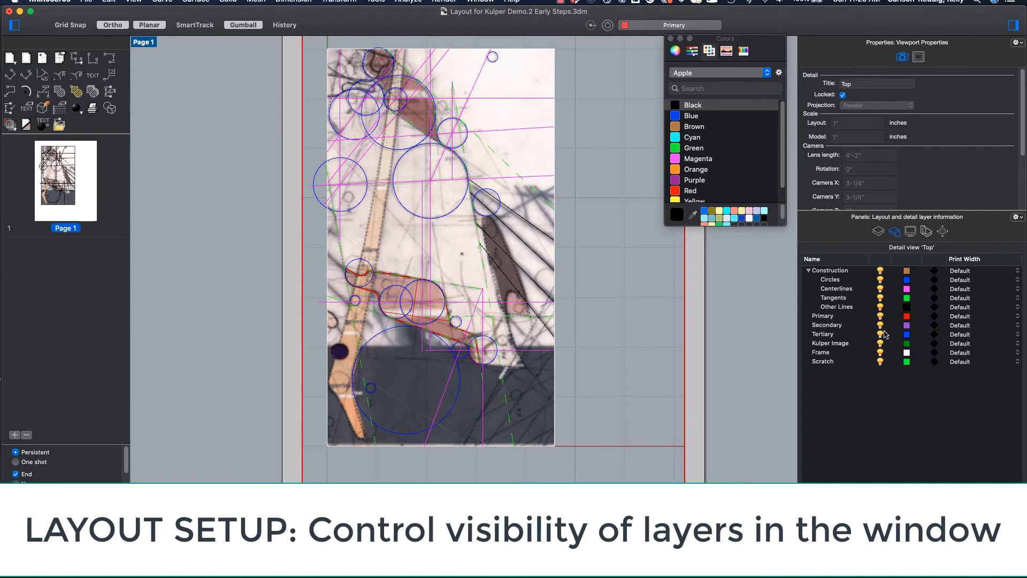
left_click(880, 343)
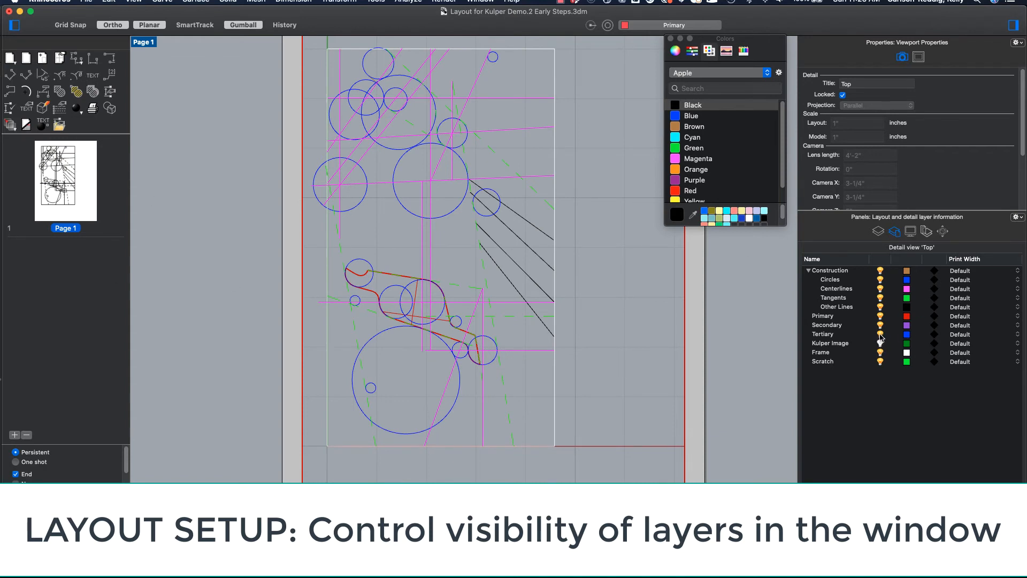
- Turn off the Primary and Secondary layers in the Top detail
left_click(880, 316)
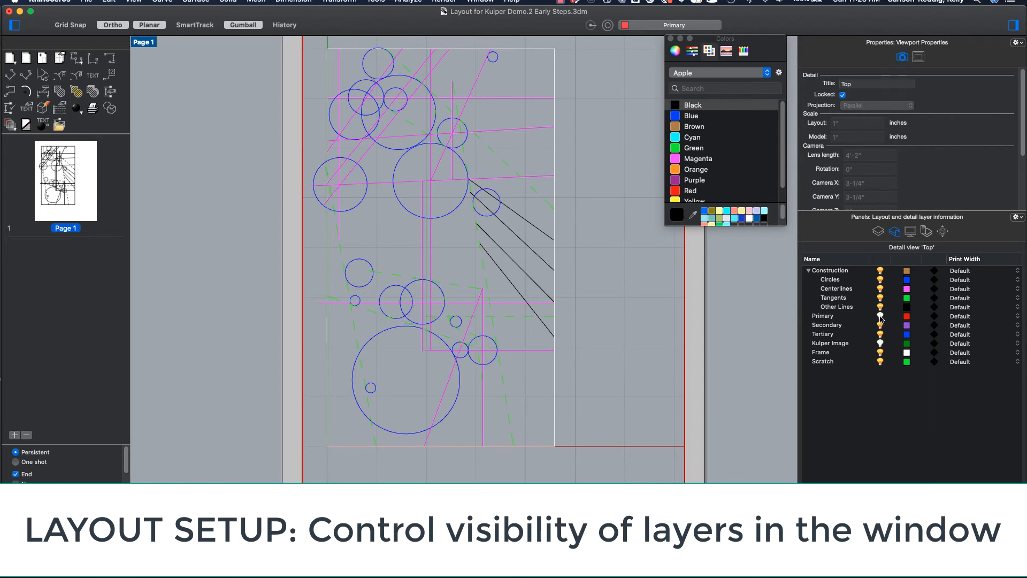
left_click(880, 326)
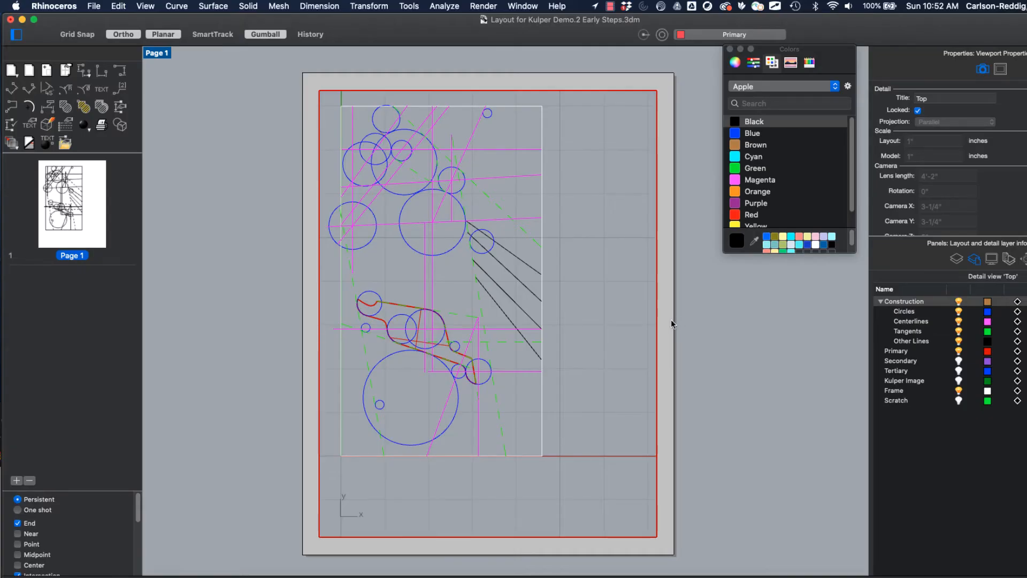
- Leave the detail view and output the Page 1 layout as a PDF opened in Preview from the print settings
left_click(669, 321)
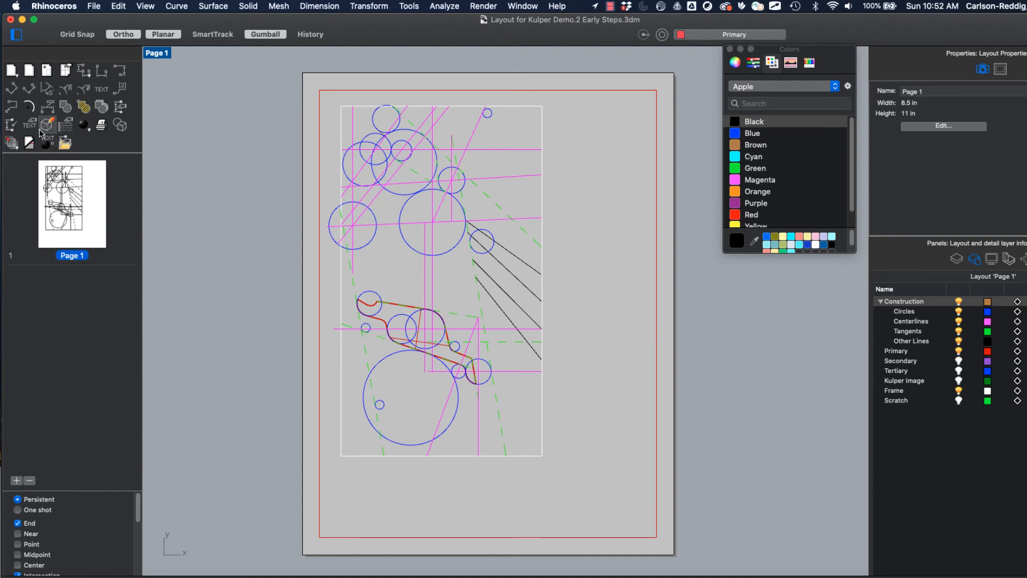
left_click(101, 124)
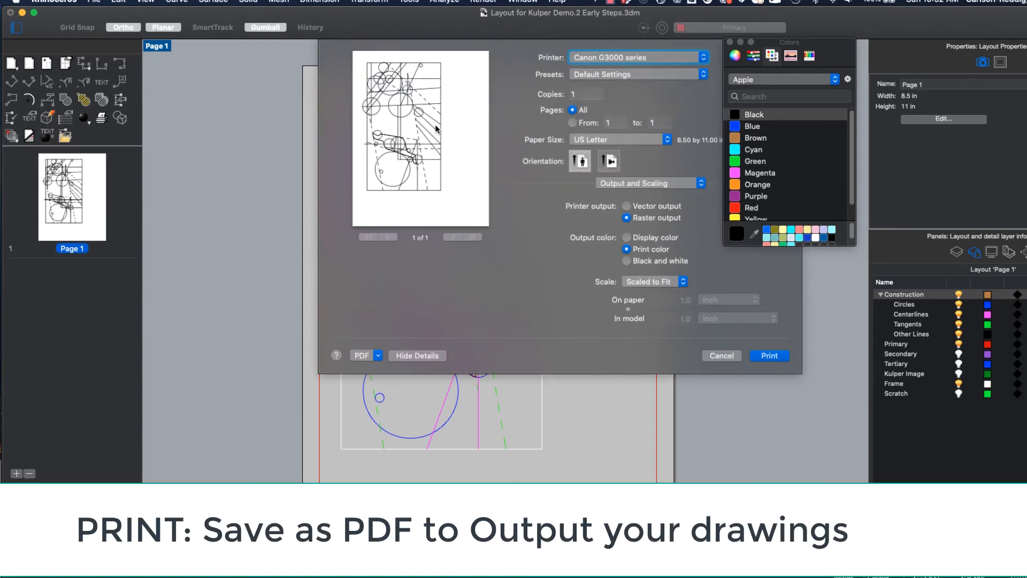
left_click(377, 356)
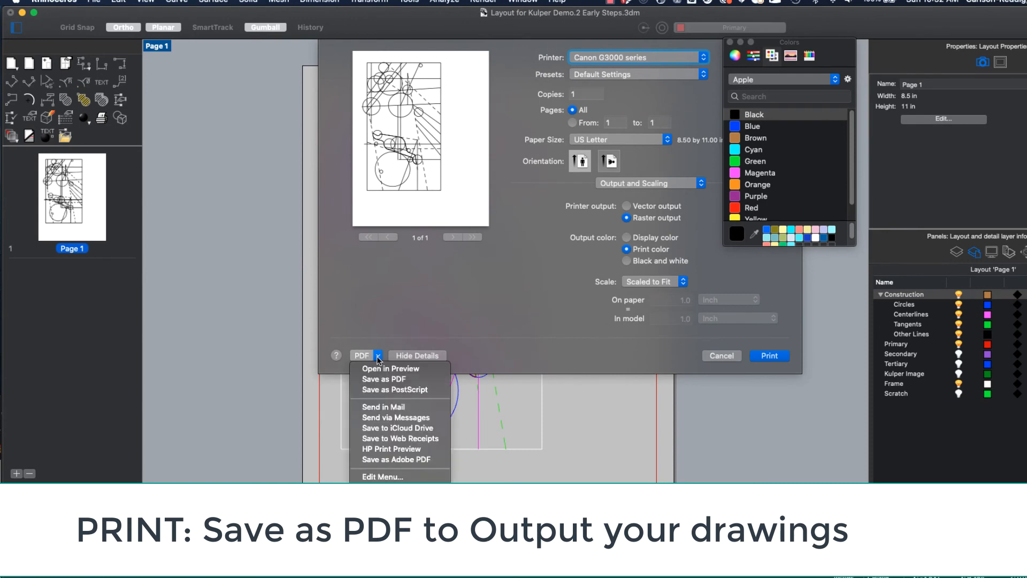
left_click(398, 369)
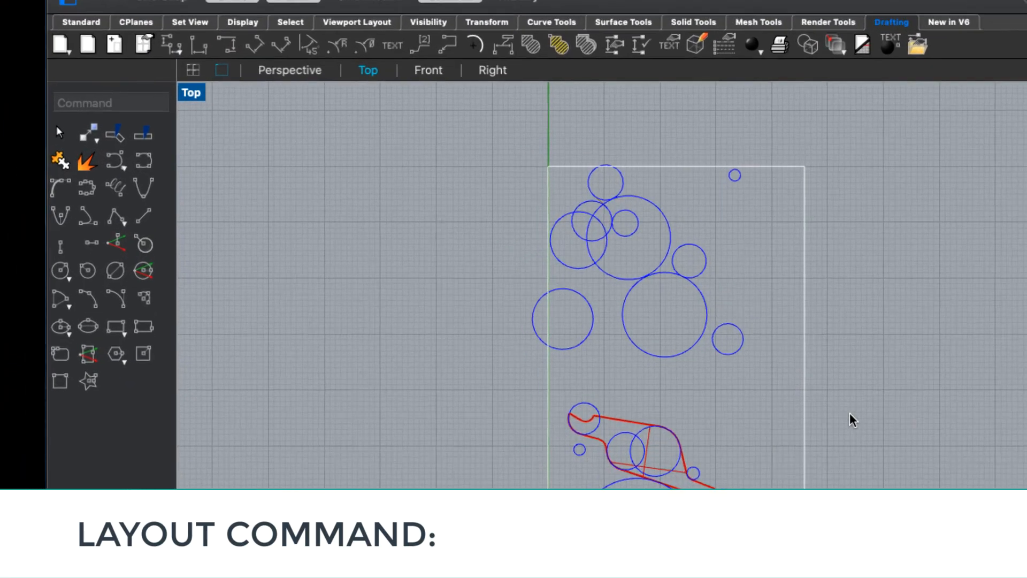
- Create a second portrait layout, Page 2, 8.5 in wide and 11 in high with one initial detail
type("layout")
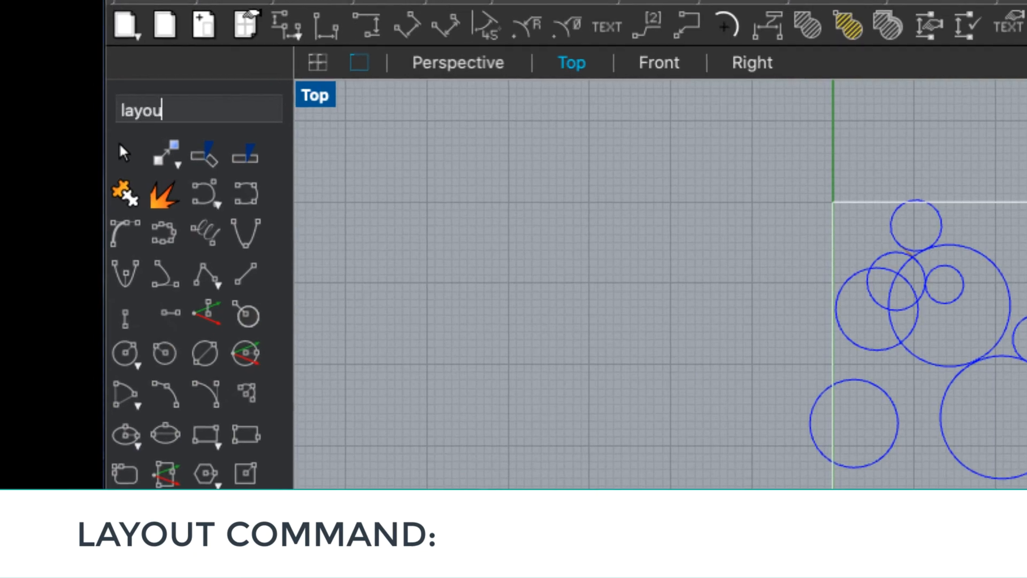
key("Return")
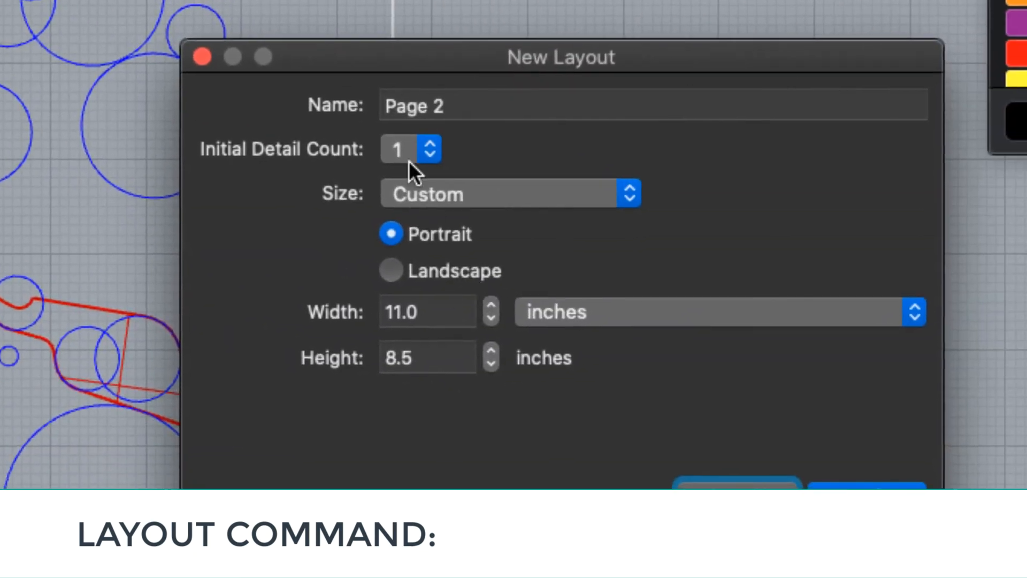
key("Return")
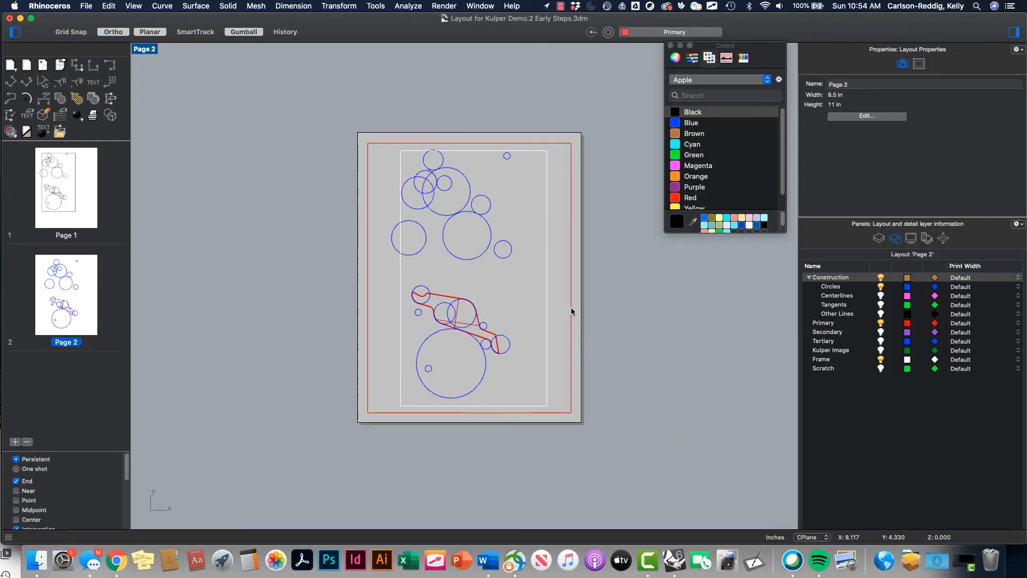
- Set the scale of Page 2's detail to 1 inch on page equals 1 inch in model
left_click(571, 305)
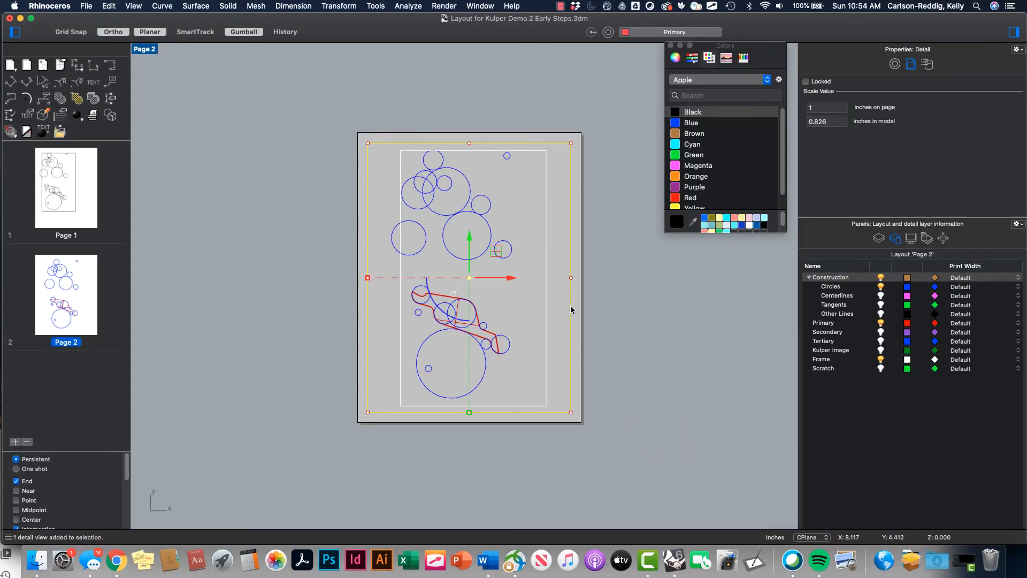
double_click(826, 122)
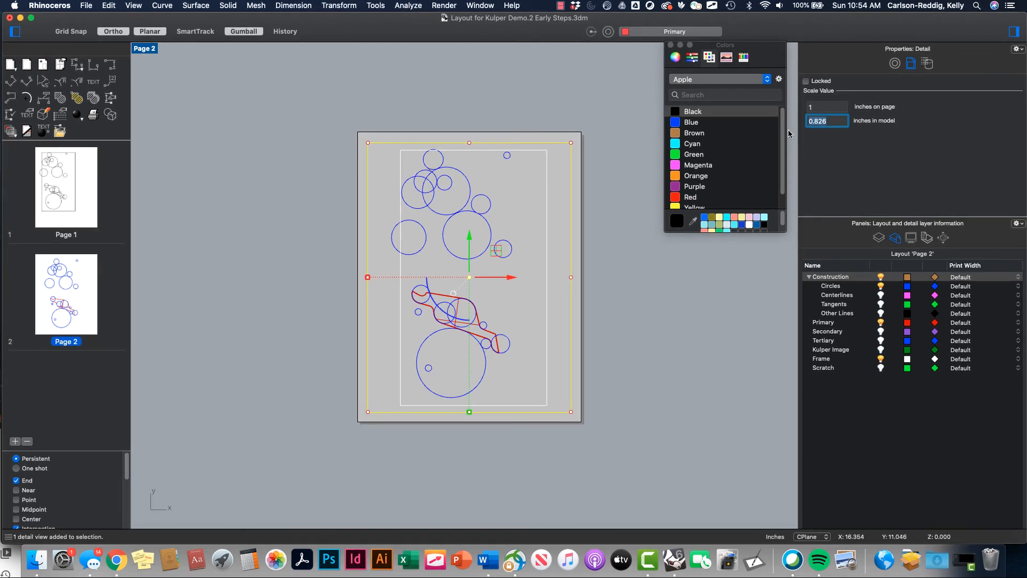
type("1")
key("Return")
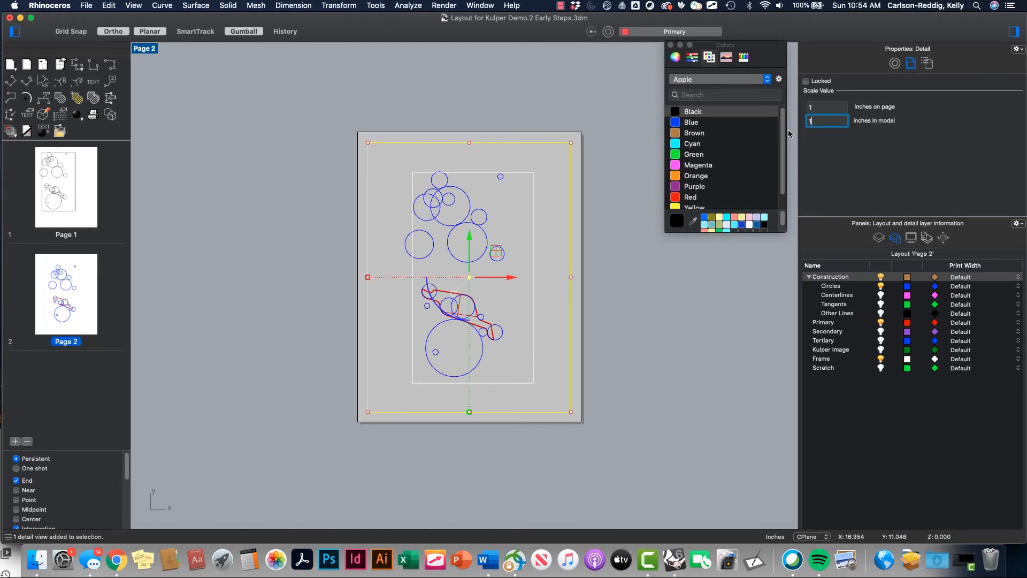
- Reposition the drawing toward the upper-left corner inside Page 2's detail and lock the detail
double_click(549, 245)
mouse_move(548, 245)
right_mouse_down()
mouse_move(503, 210)
mouse_move(512, 224)
right_mouse_up()
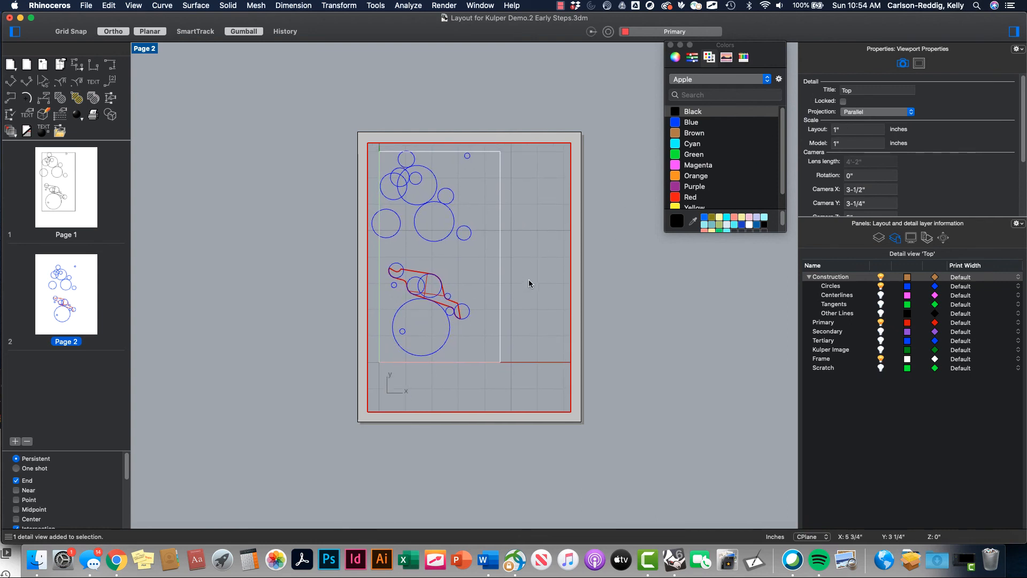
double_click(571, 265)
left_click(569, 265)
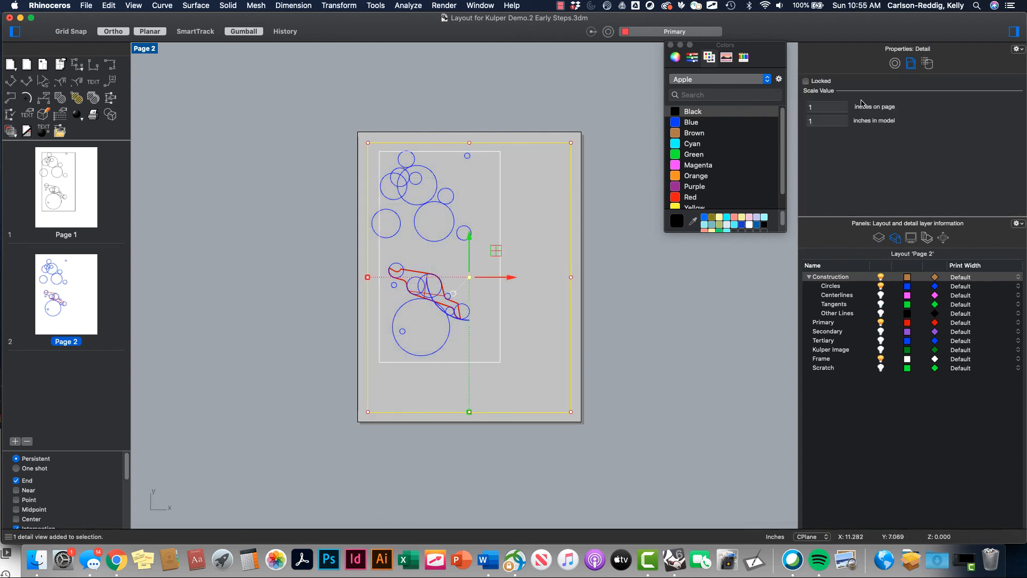
left_click(805, 81)
- Activate Page 2's Top detail and set the print color of all layers from Construction to Scratch to Black
double_click(541, 303)
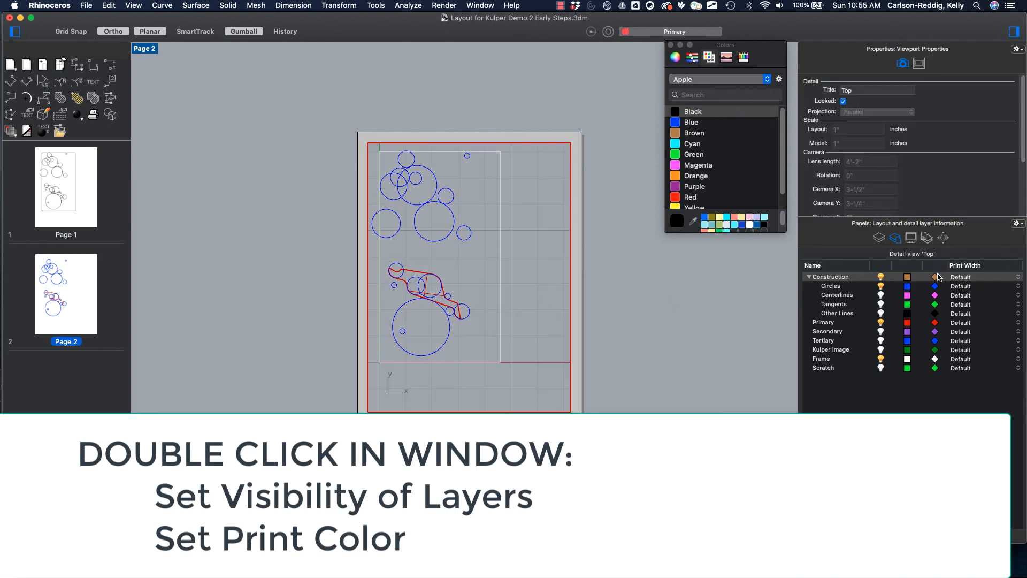
left_click(835, 277)
left_click(832, 369, "shift")
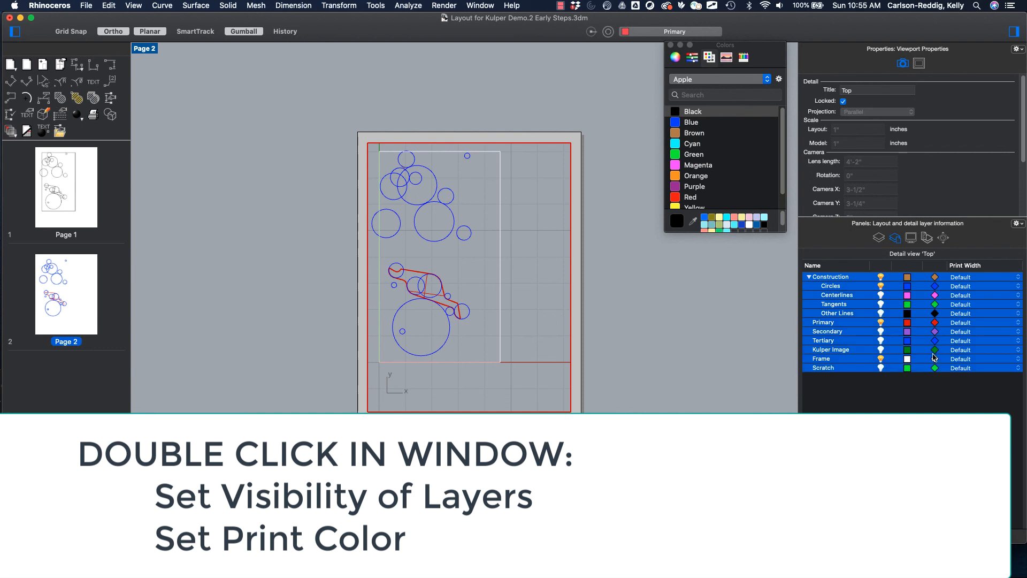
left_click(936, 305)
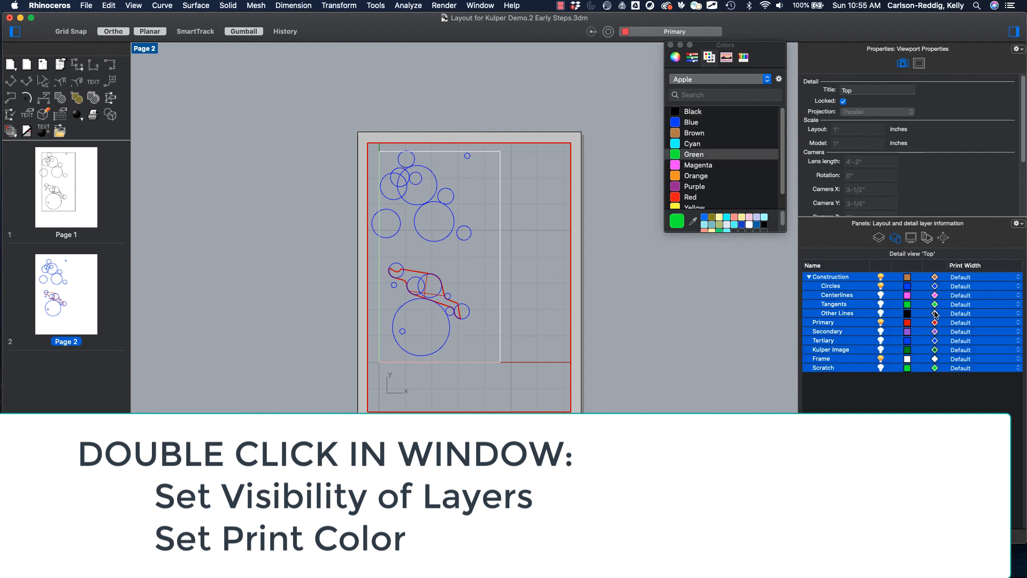
left_click(936, 306)
left_click(694, 113)
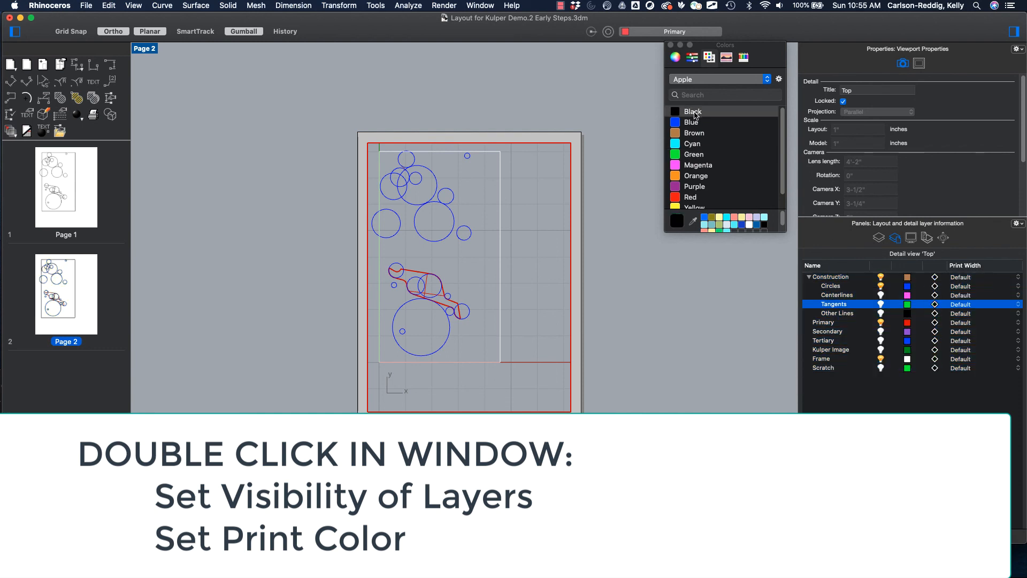